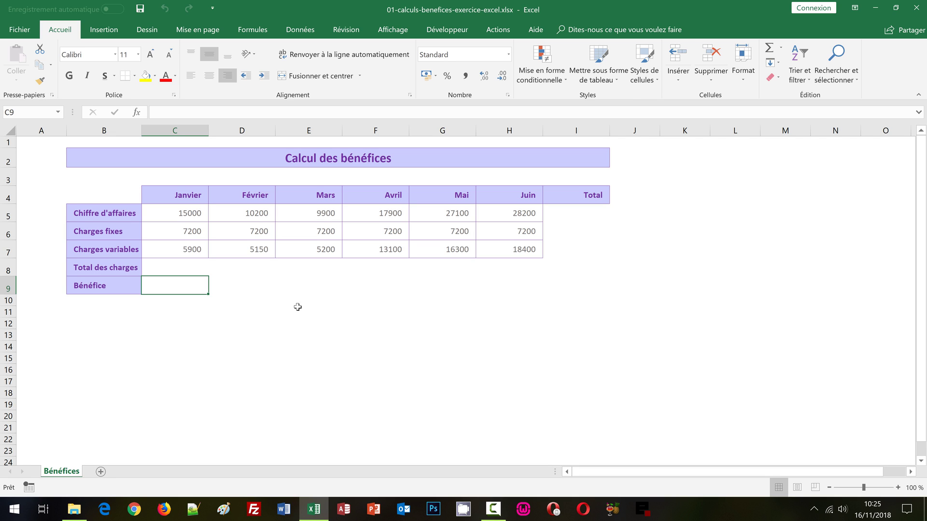
left_click(270, 314)
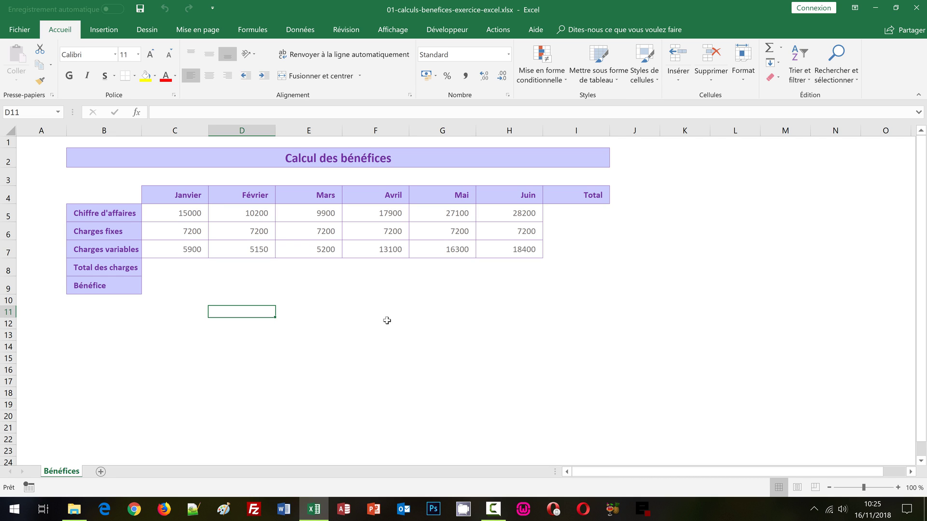
left_click(349, 292)
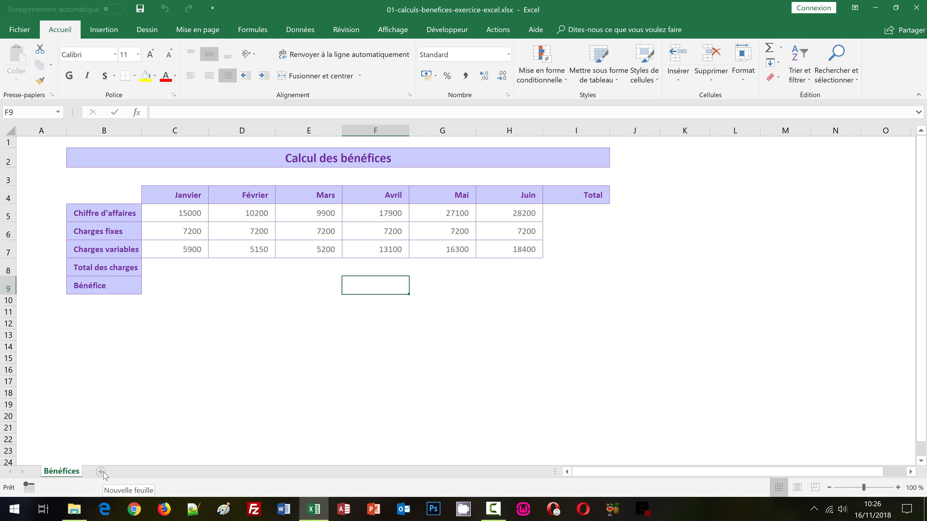
left_click(230, 355)
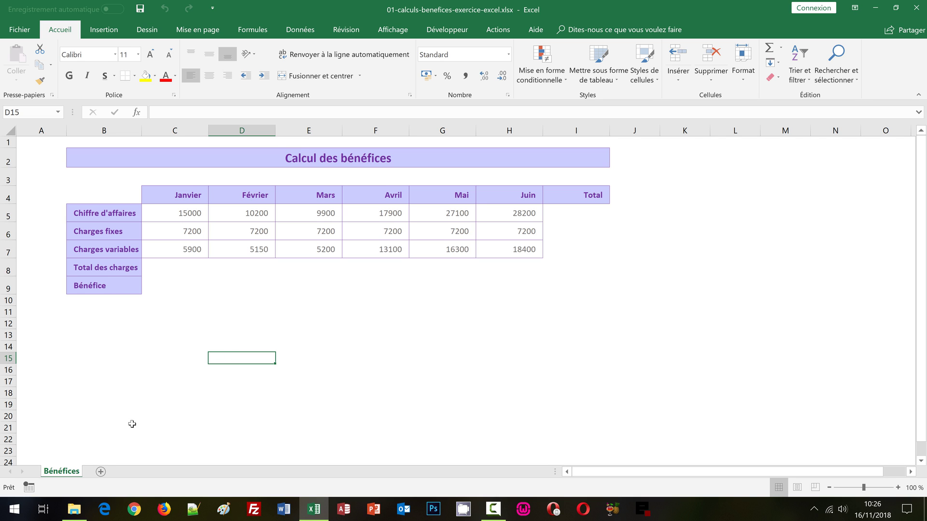
Add a new worksheet to the workbook and name it Essai
left_click(101, 471)
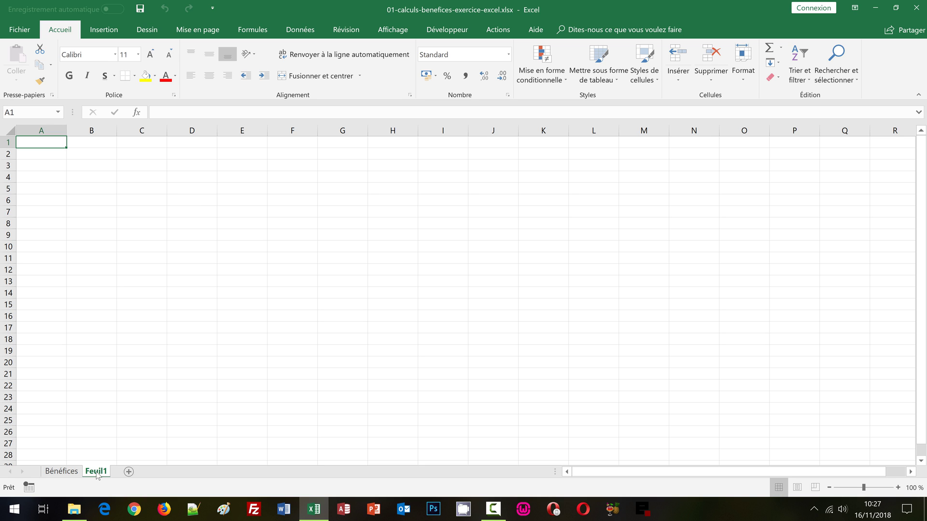
left_click_drag(97, 476, 179, 411)
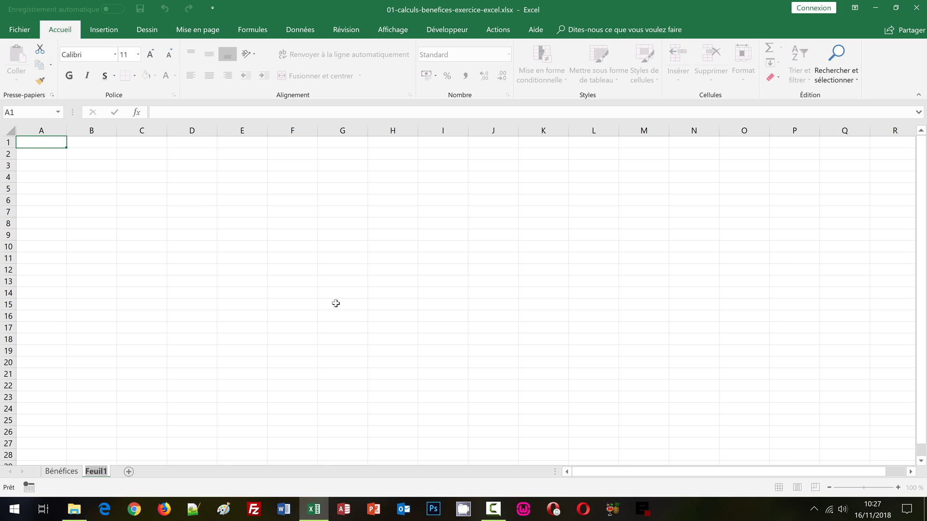
type("Essai")
key("Return")
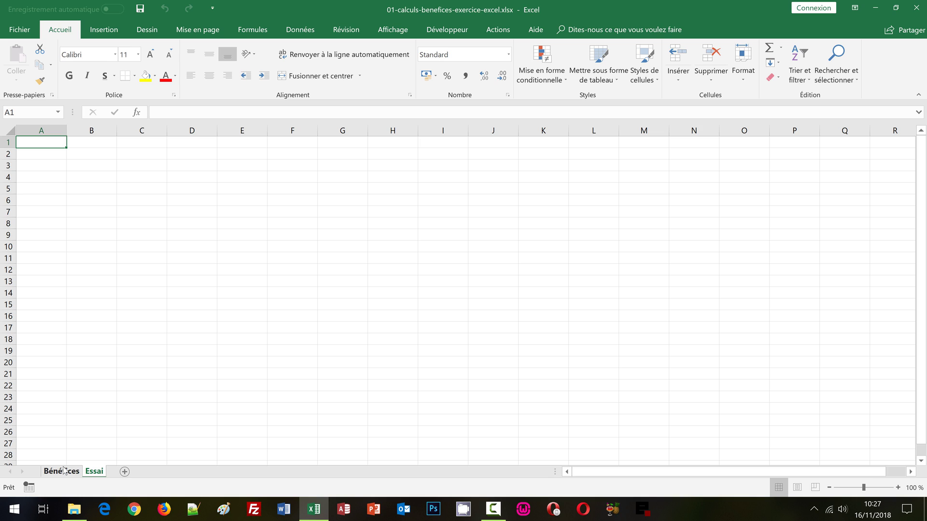
Look over the blank Essai sheet, compare it with the Bénéfices sheet and return to Essai
left_click(241, 282)
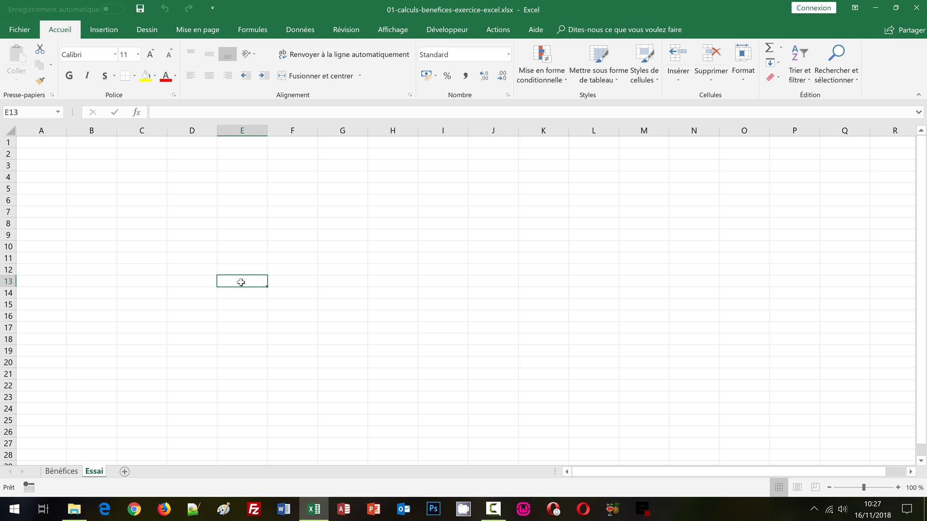
left_click_drag(187, 195, 311, 286)
left_click(392, 268)
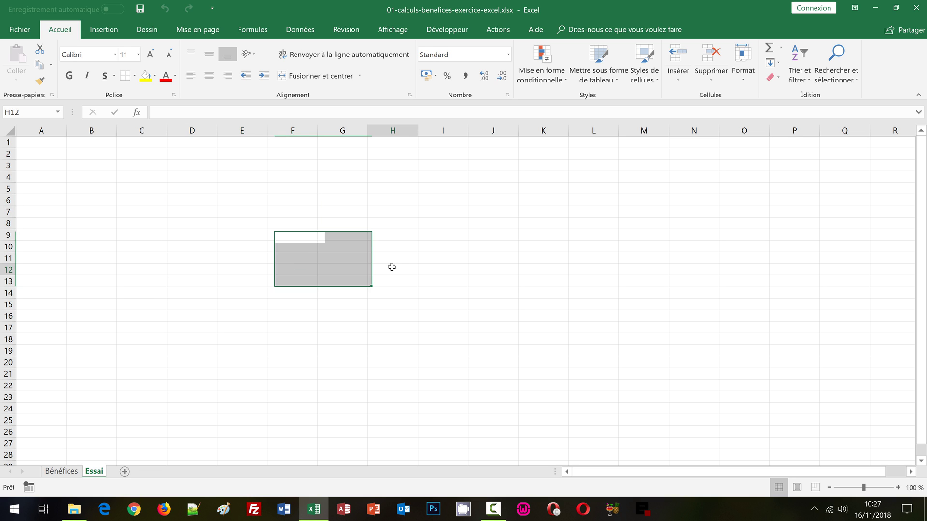
left_click(61, 472)
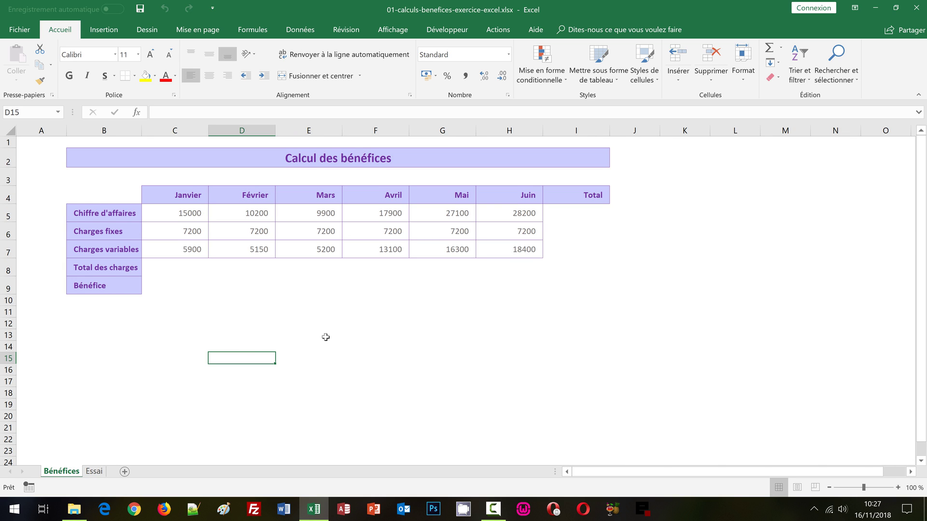
left_click(364, 338)
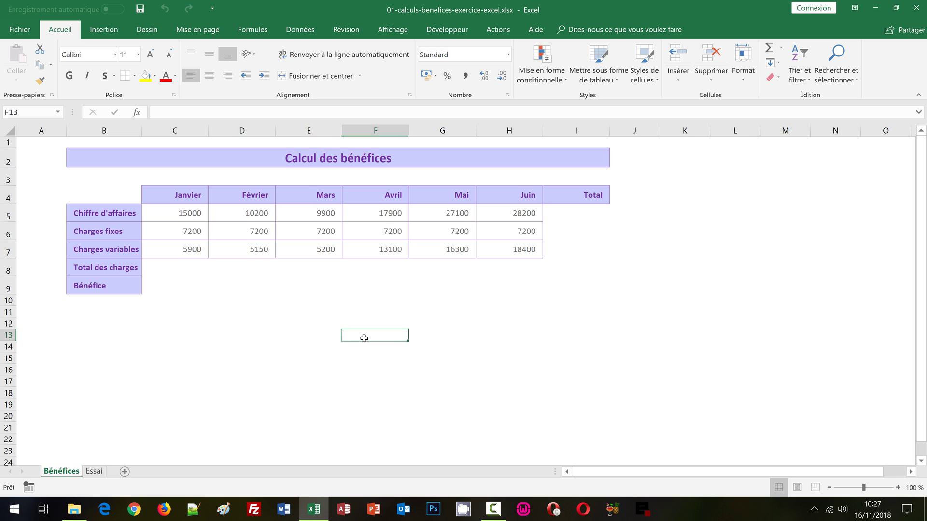
left_click(496, 349)
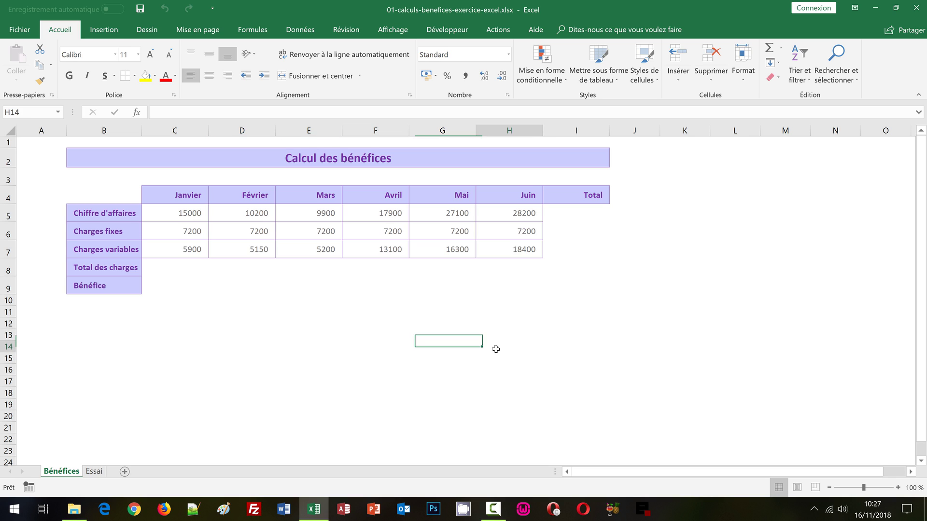
left_click(95, 471)
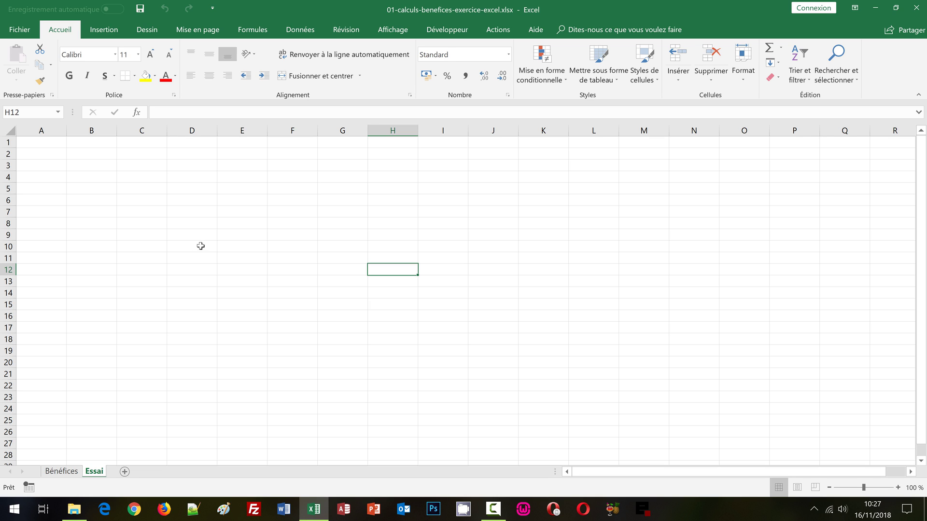
left_click(157, 223)
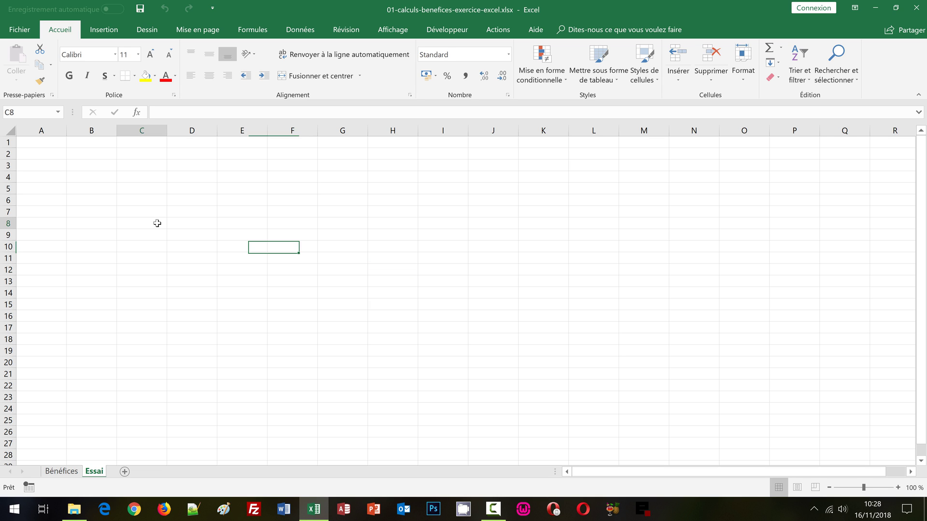
left_click(250, 186)
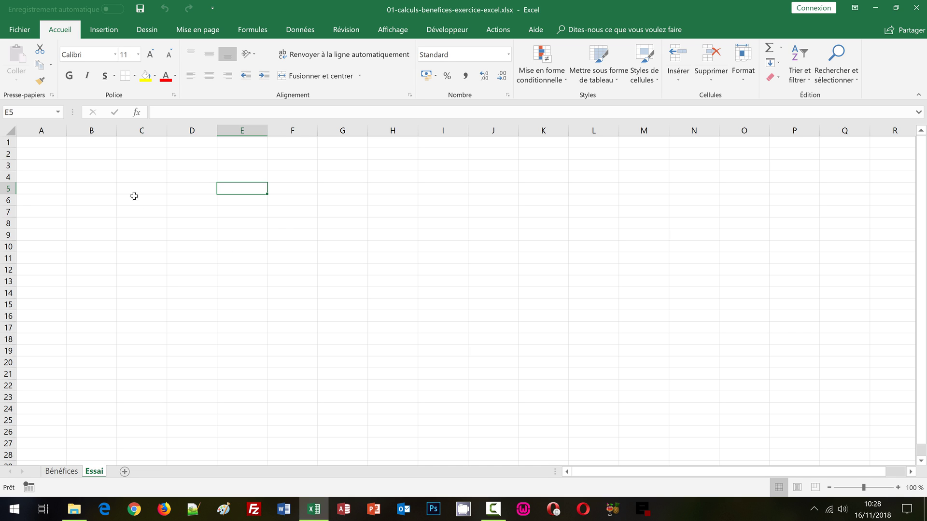
Enter 5 in cell B2 and 7 in cell C2 of the Essai sheet
left_click(99, 158)
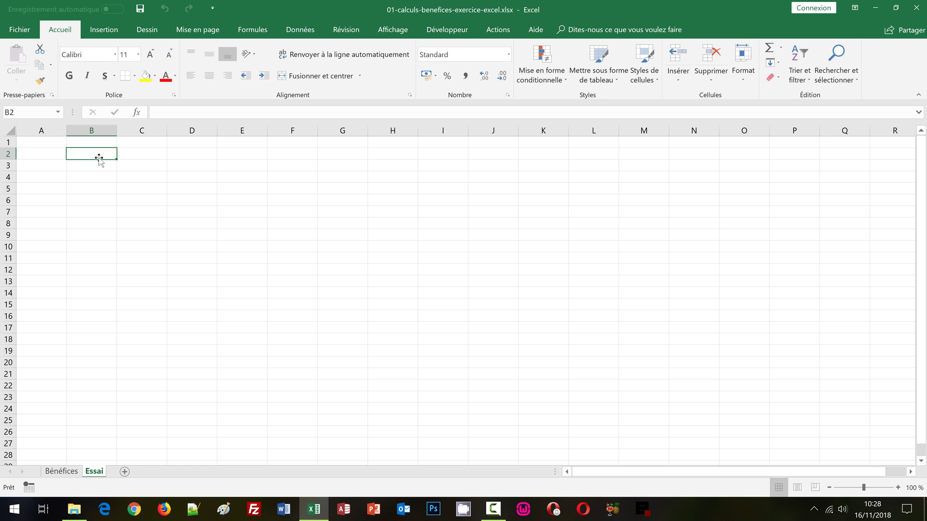
type("5")
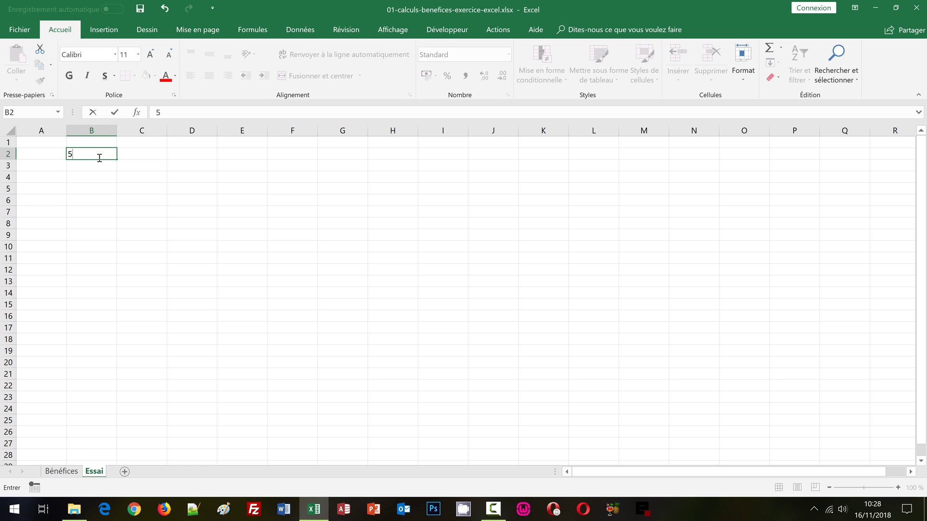
key("Tab")
type("7")
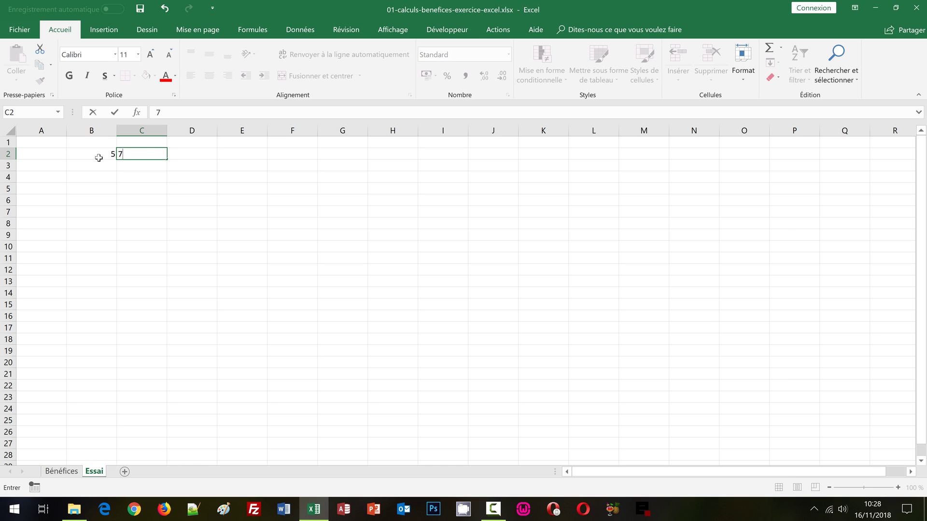
key("Tab")
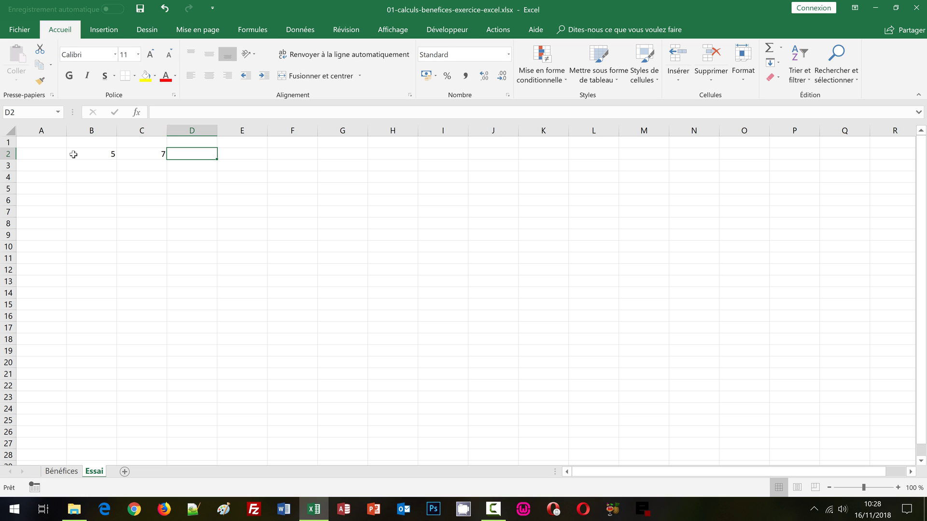
Examine how row 2 and column C locate the two filled cells, highlighting the whole row and the whole column
left_click(8, 155)
left_click(151, 131)
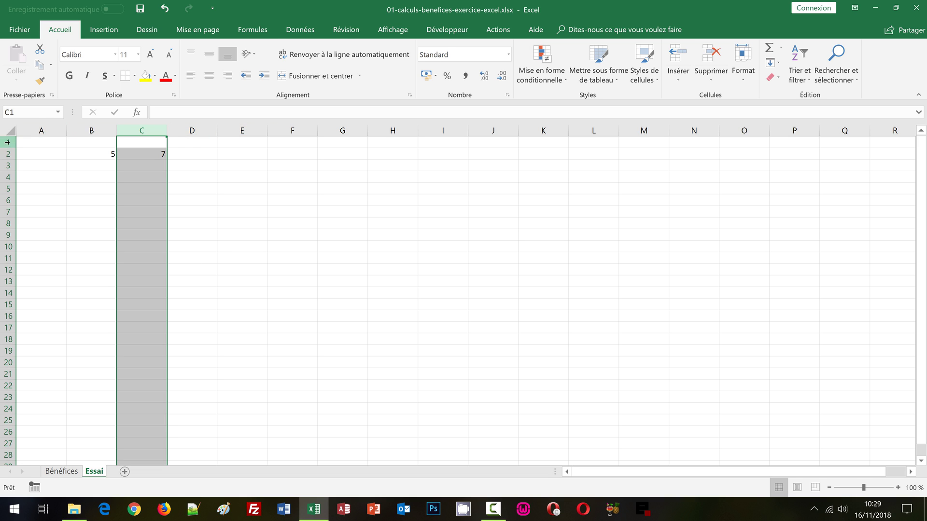
left_click(50, 181)
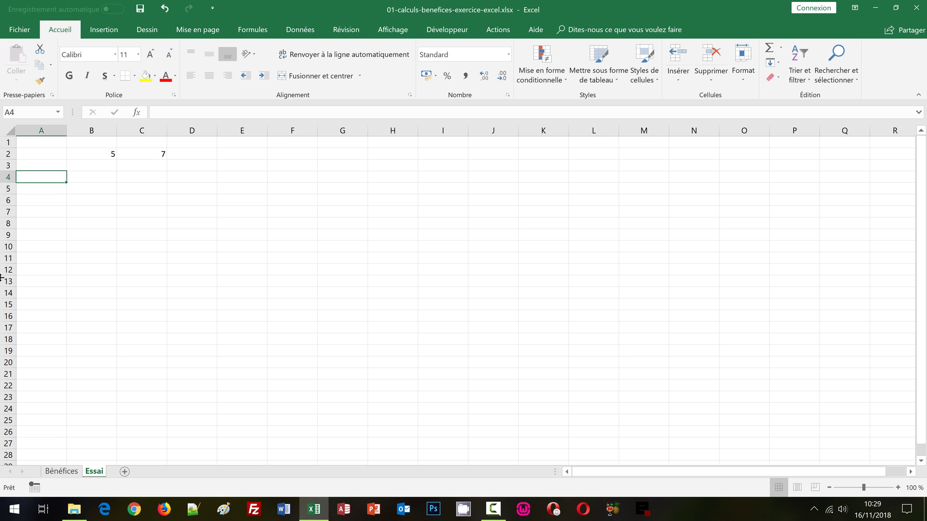
left_click(105, 156)
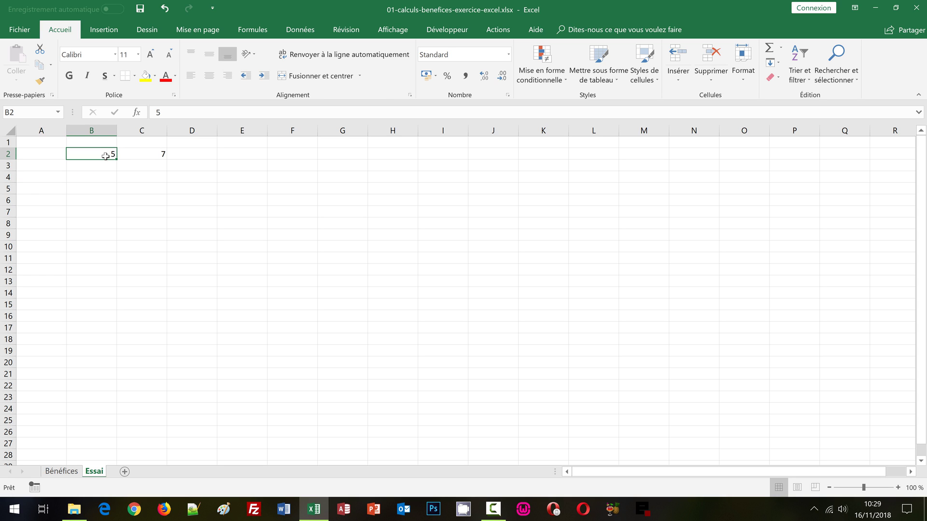
left_click(147, 155)
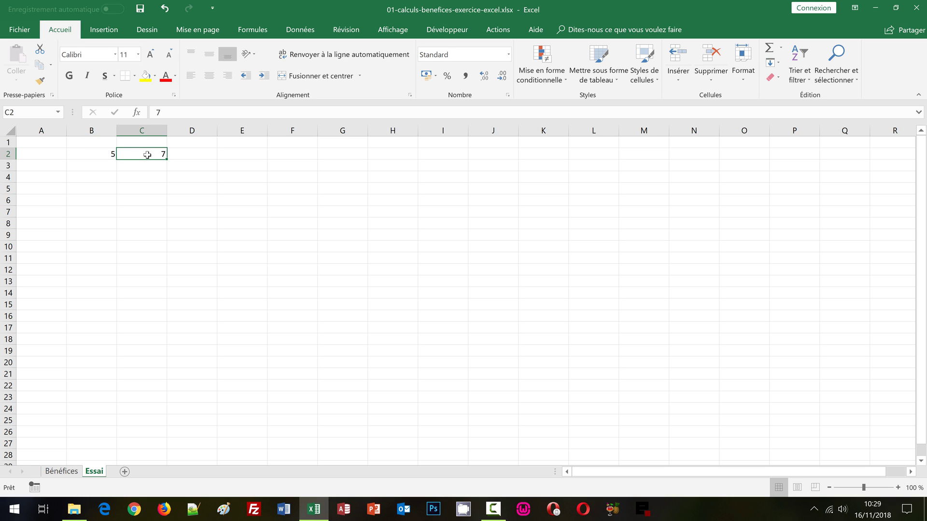
left_click(148, 129)
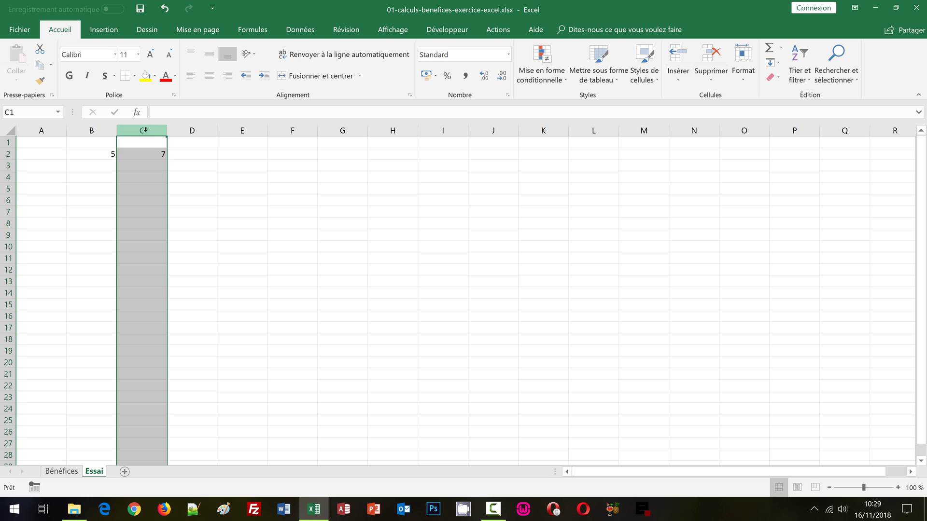
left_click(6, 154)
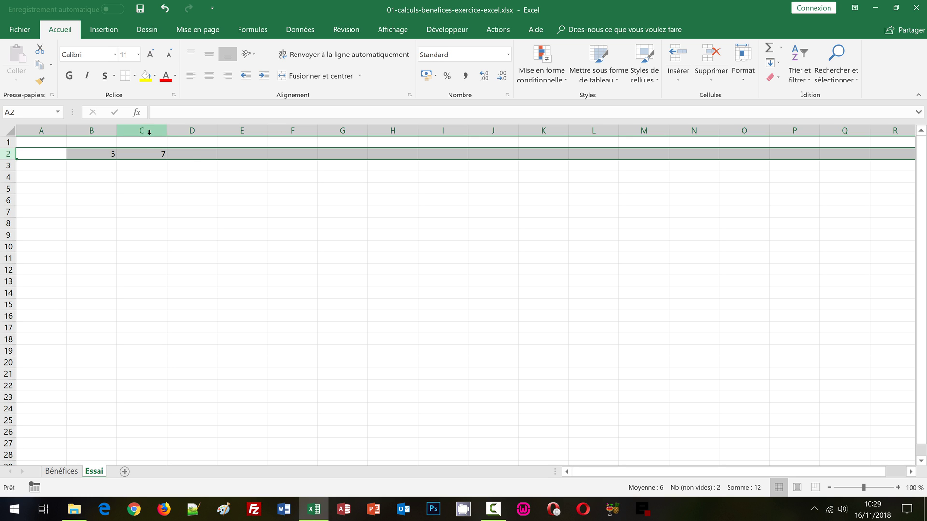
Inspect the references and formula bar contents of cells C2 and B2 in turn
left_click(148, 153)
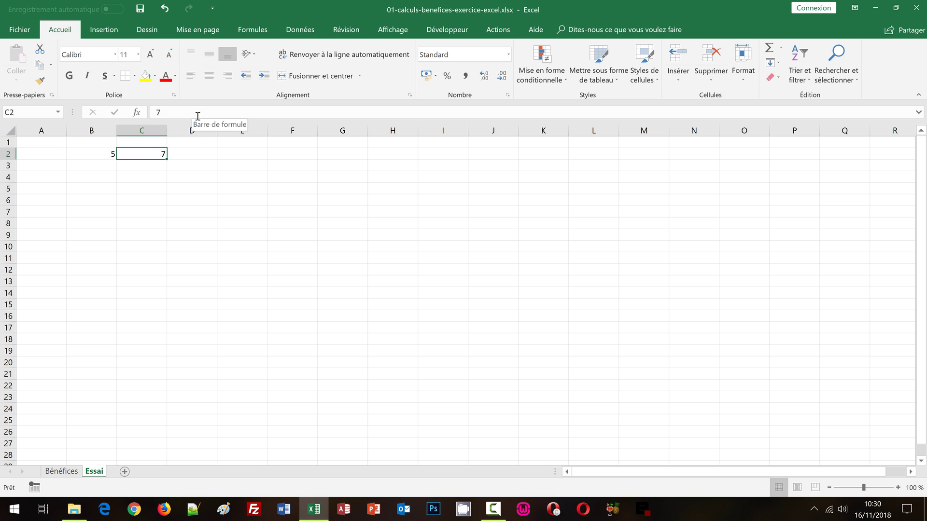
left_click(104, 155)
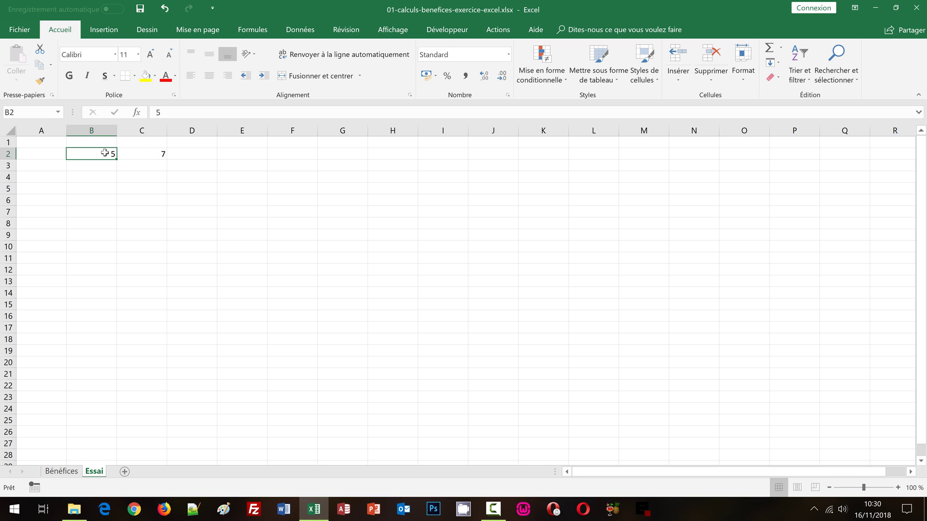
left_click(158, 152)
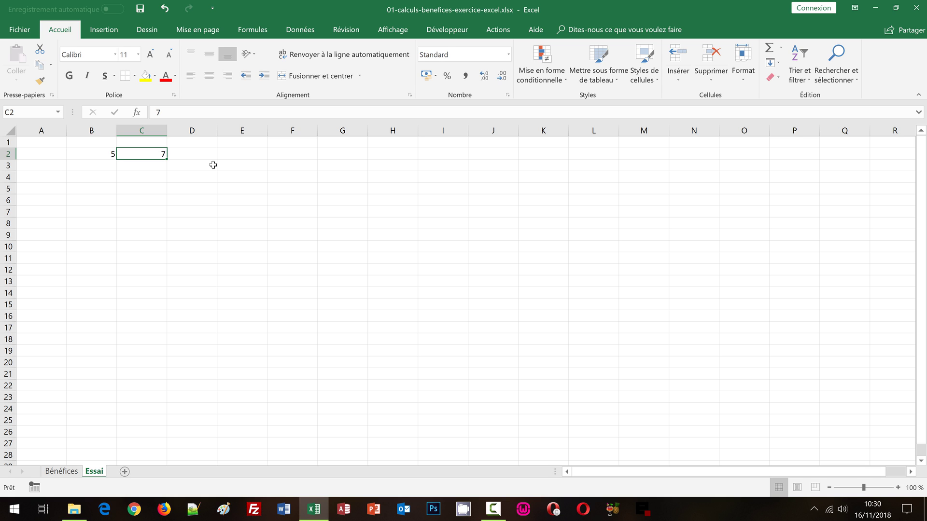
left_click(101, 157)
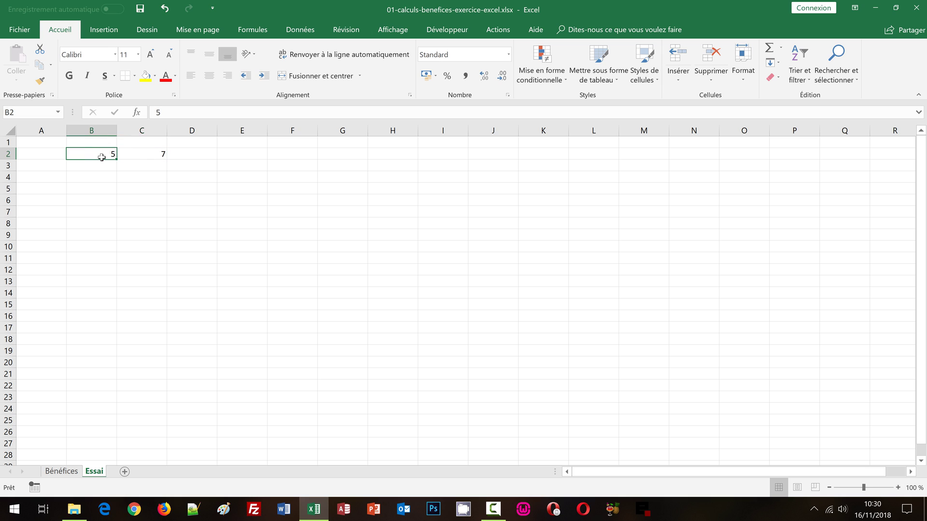
left_click(144, 153)
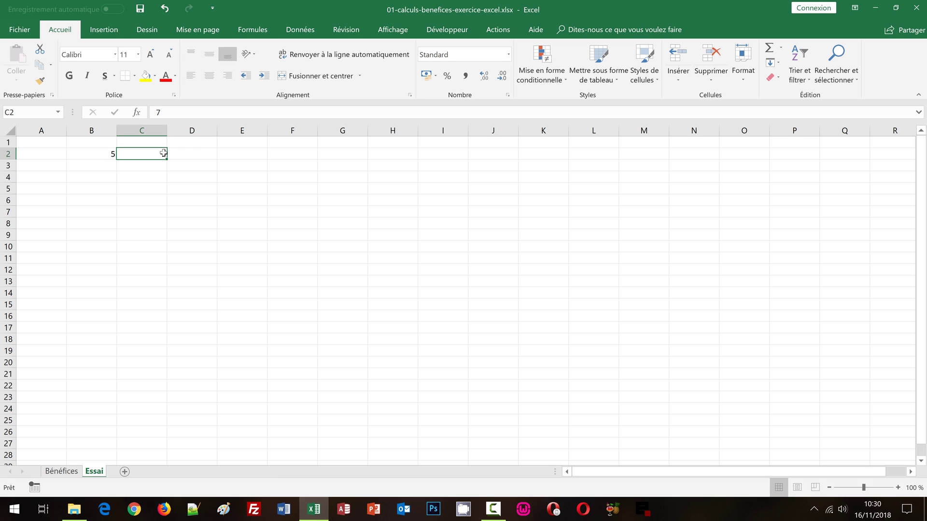
left_click(190, 150)
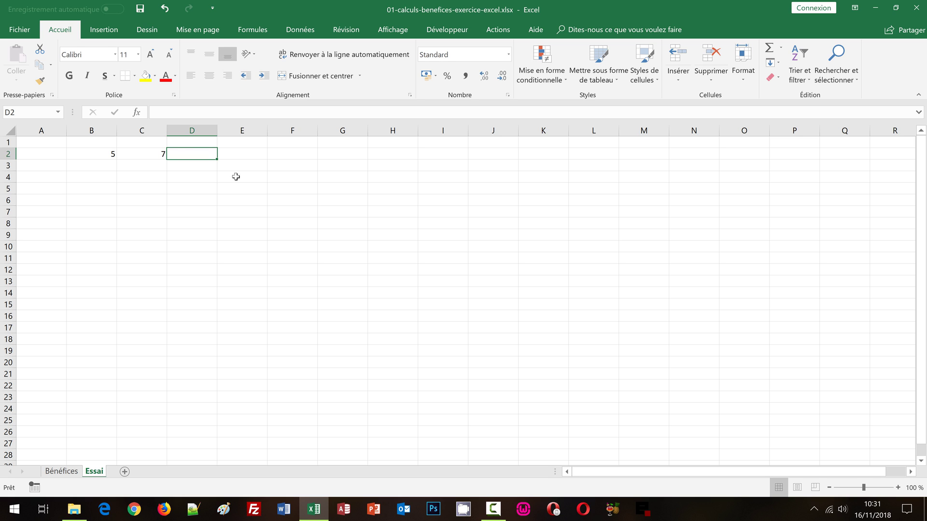
left_click(70, 77)
left_click(160, 221)
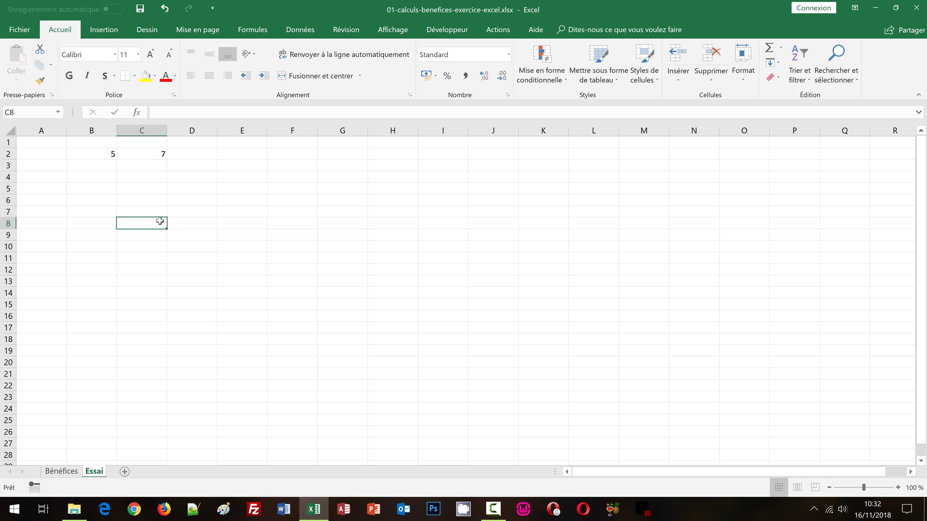
Review the Bénéfices sheet's headings, highlighting the months in row 4 and the labels in column B
left_click(61, 472)
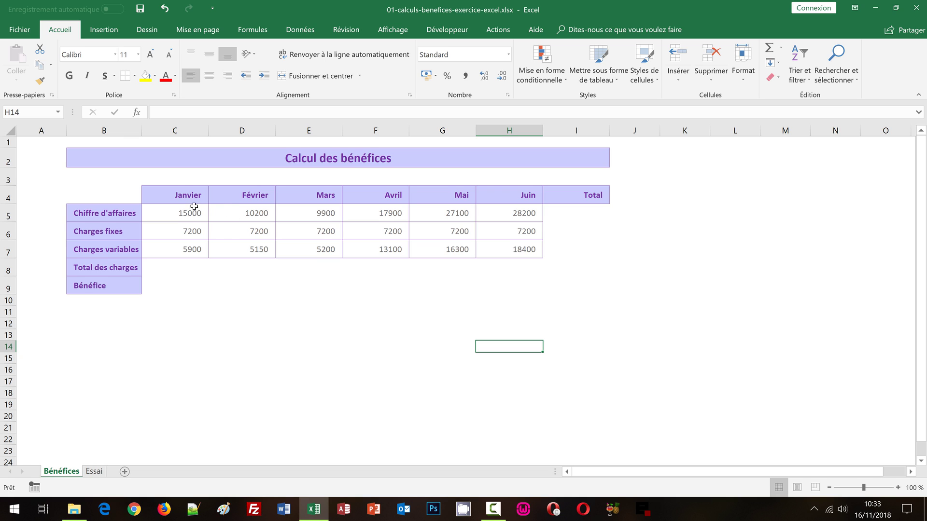
left_click_drag(192, 193, 519, 195)
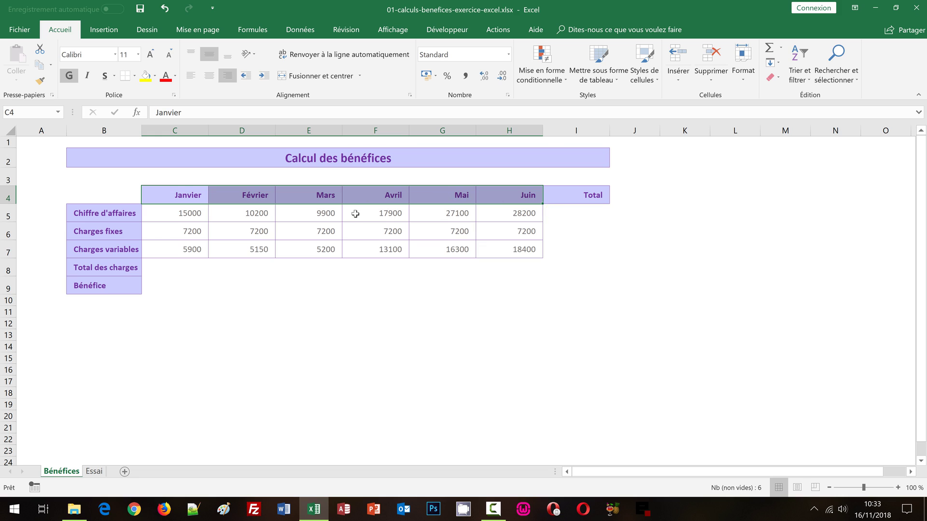
left_click(7, 198)
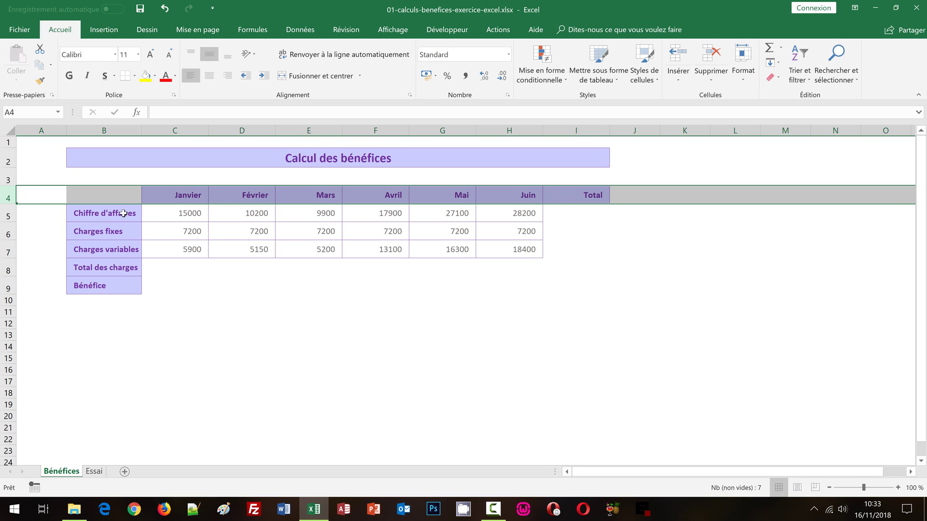
left_click(124, 213)
left_click(121, 234)
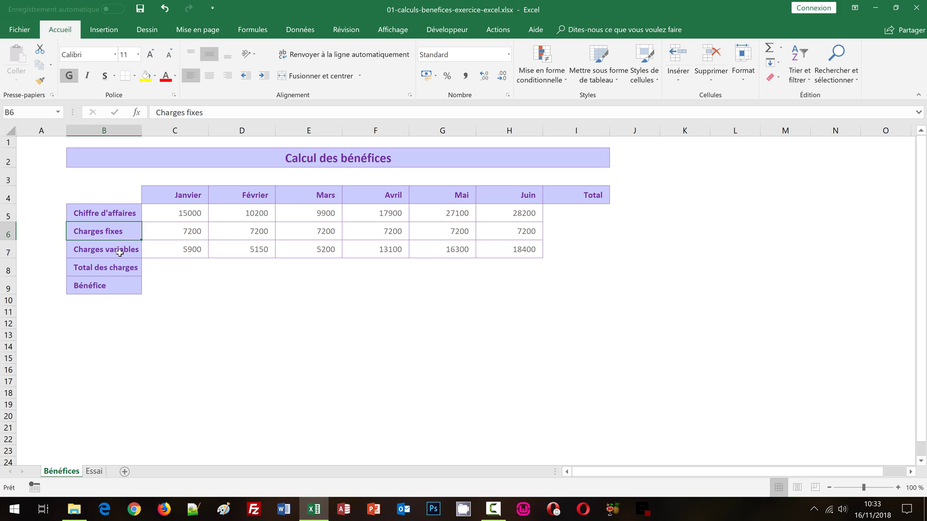
left_click(119, 253)
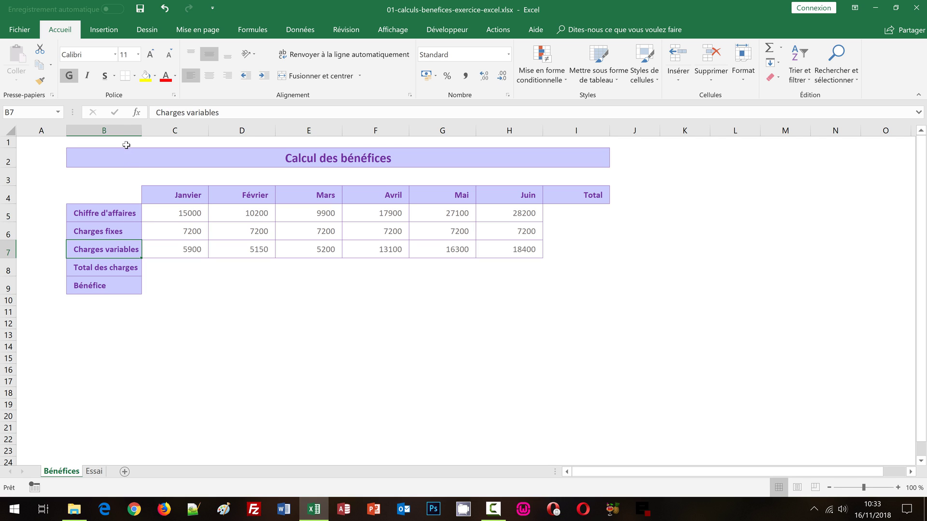
left_click(122, 128)
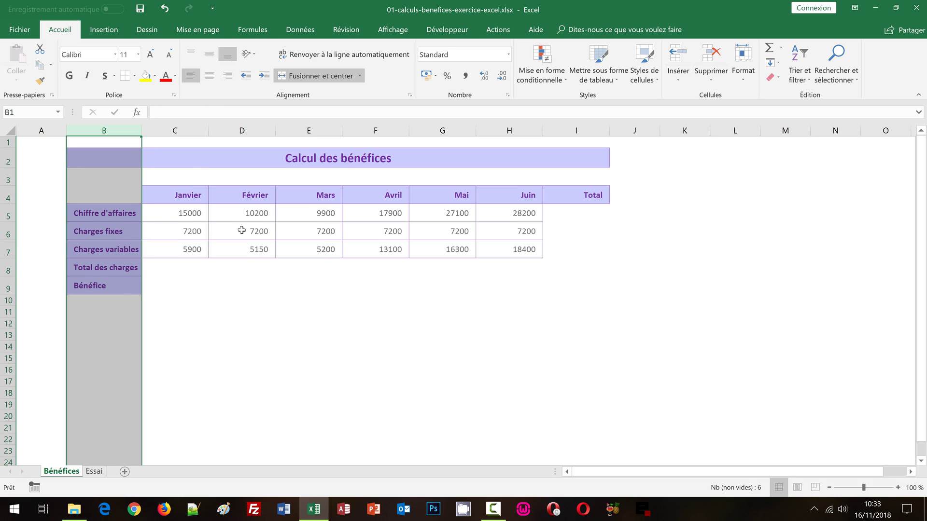
Examine the January Total des charges cell C8 and the monthly Bénéfice cells from C9 to F9
left_click(169, 268)
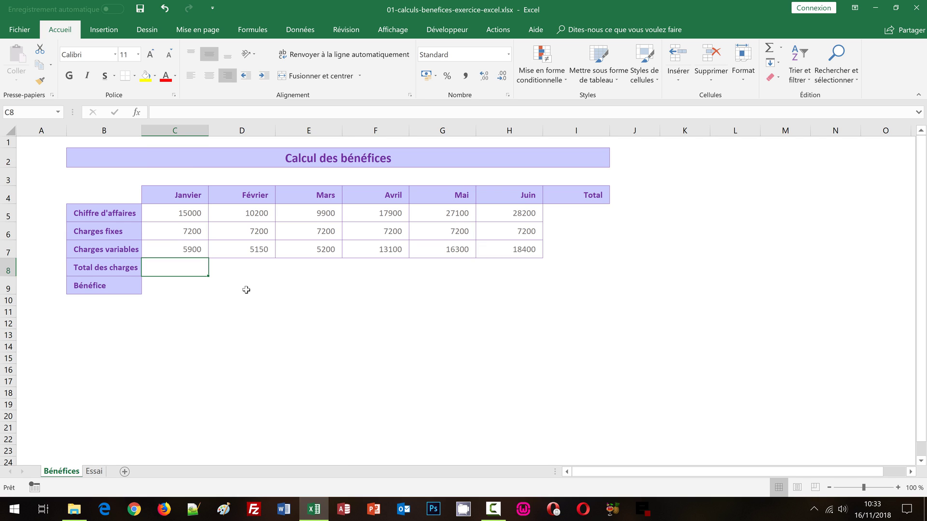
left_click(171, 286)
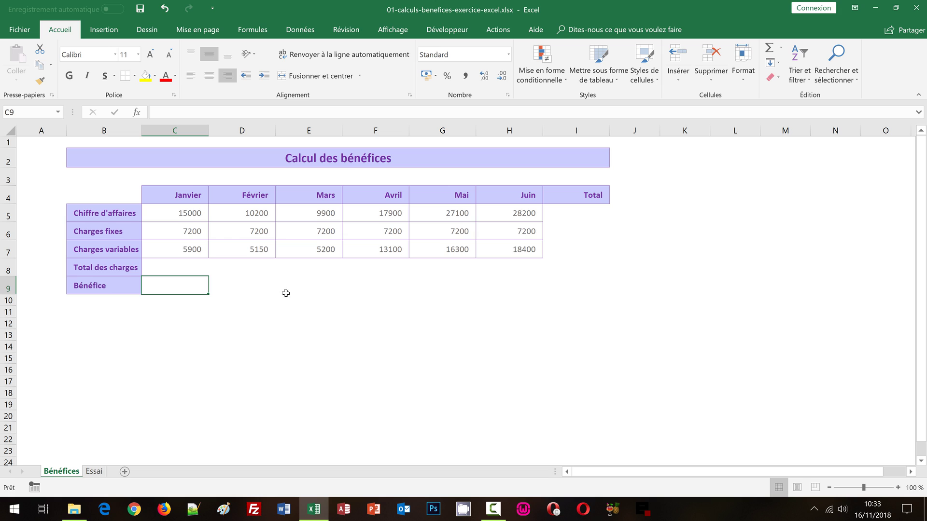
left_click(244, 285)
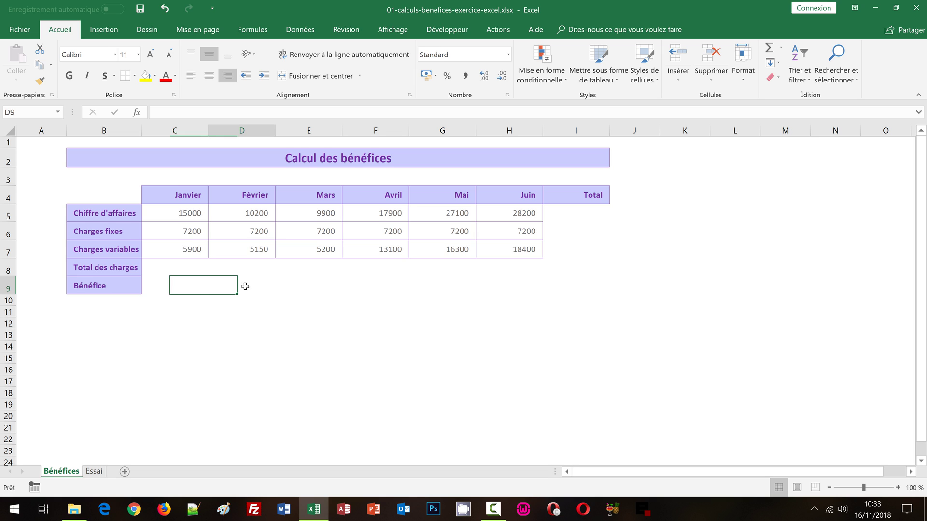
left_click(302, 289)
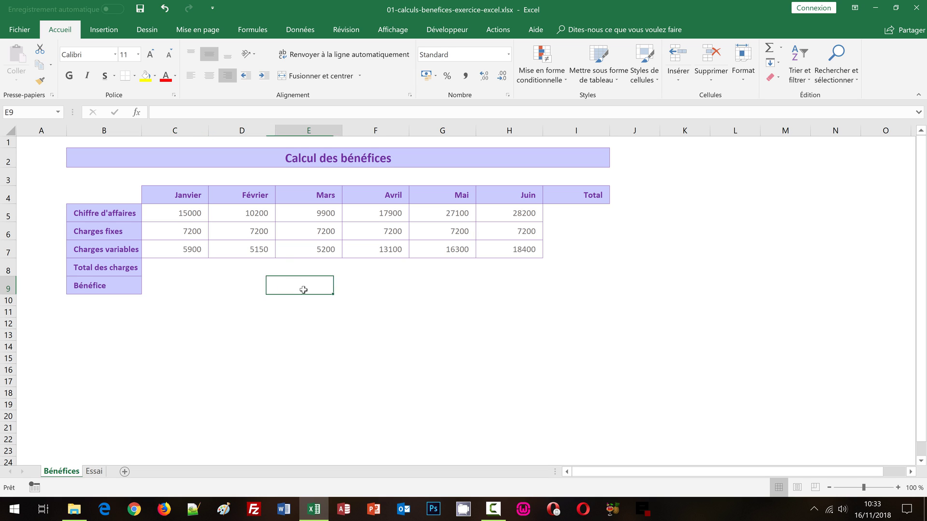
left_click(383, 290)
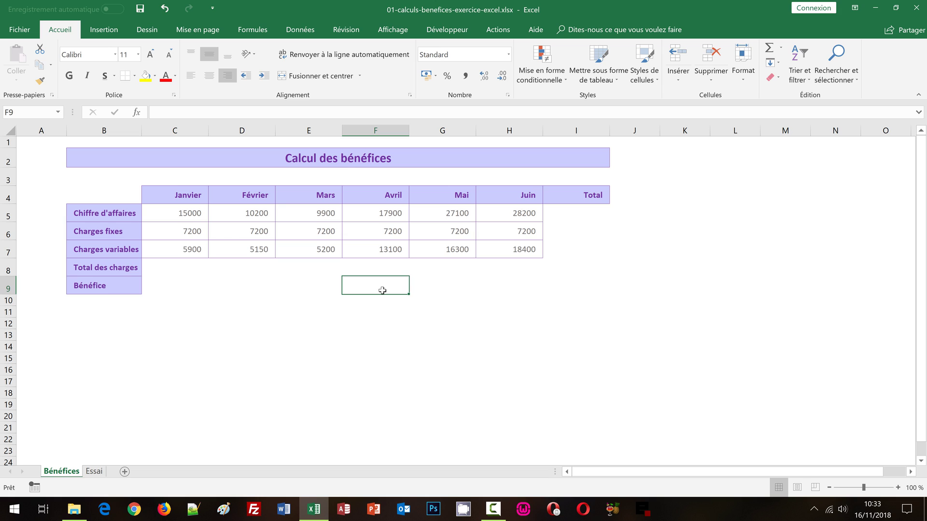
Go through the Total cells I5 to I7 twice, and revisit the Bénéfice cells C9 to F9
left_click(584, 218)
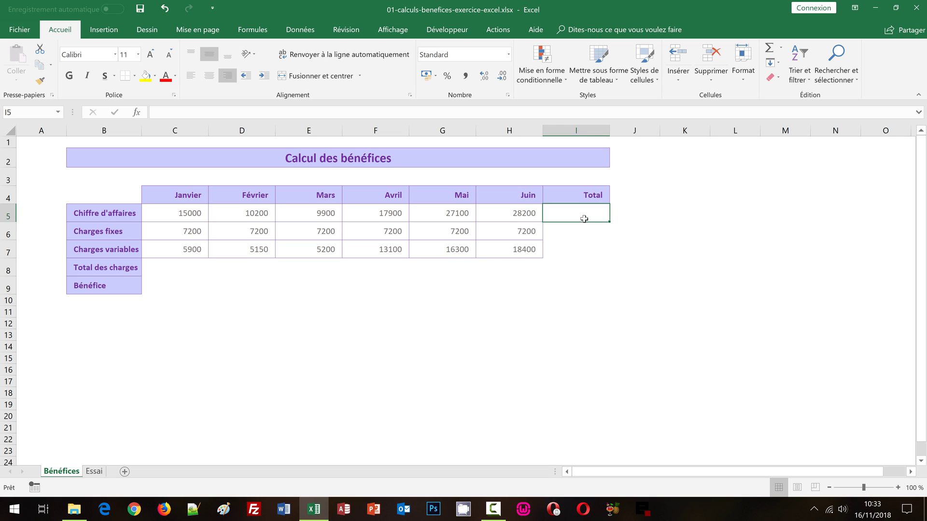
left_click(582, 234)
left_click(580, 249)
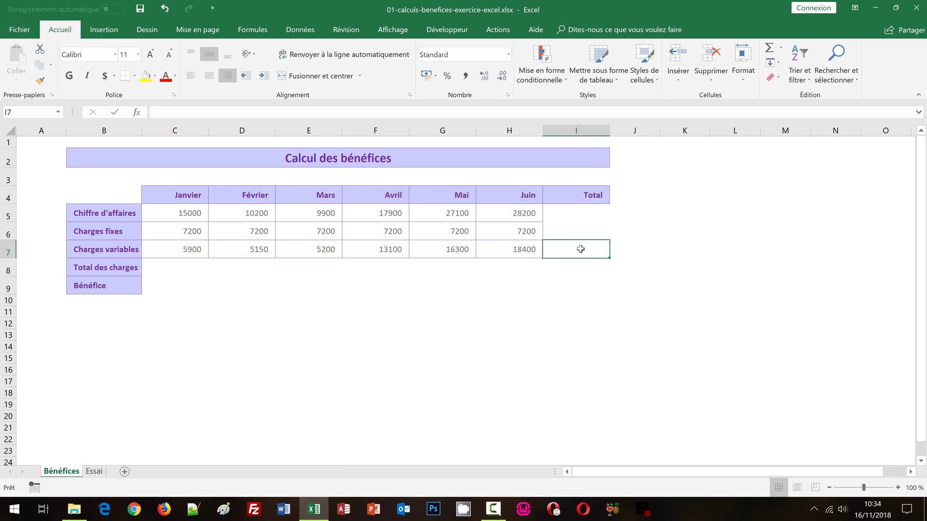
left_click(570, 216)
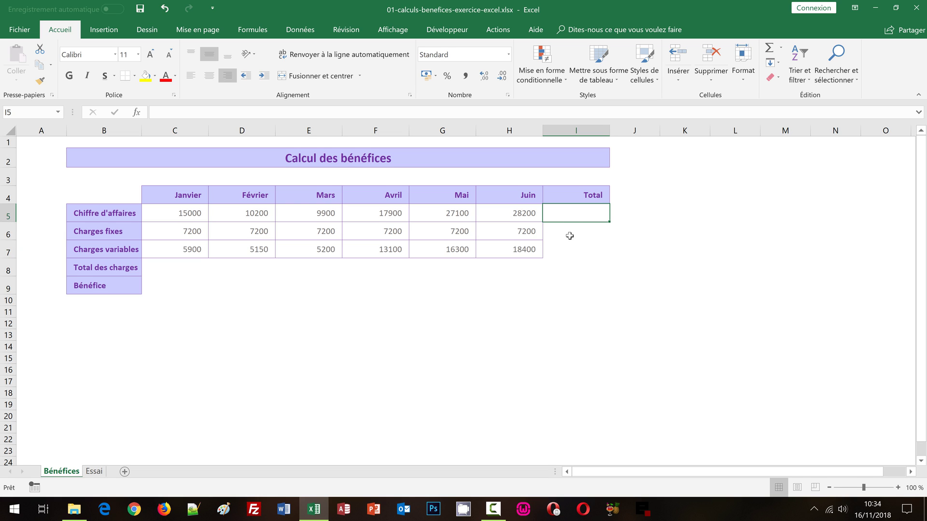
left_click(569, 238)
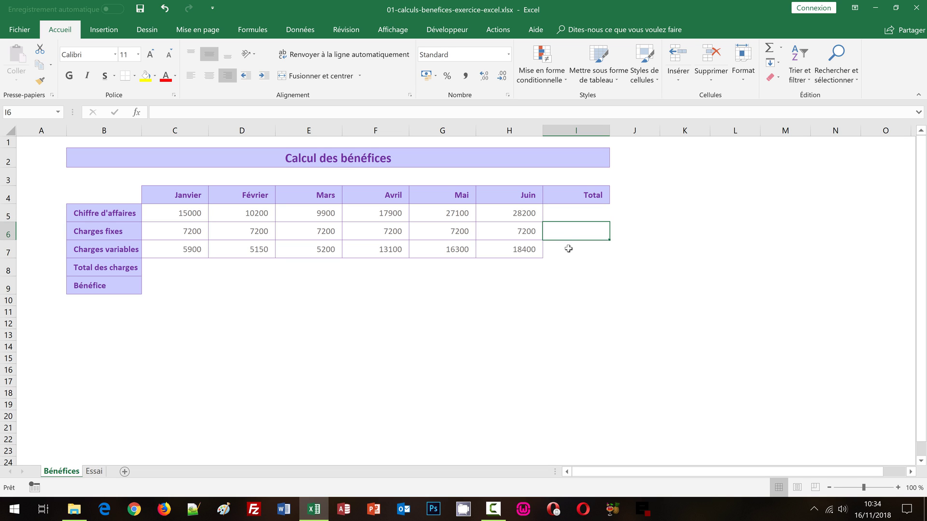
left_click(568, 249)
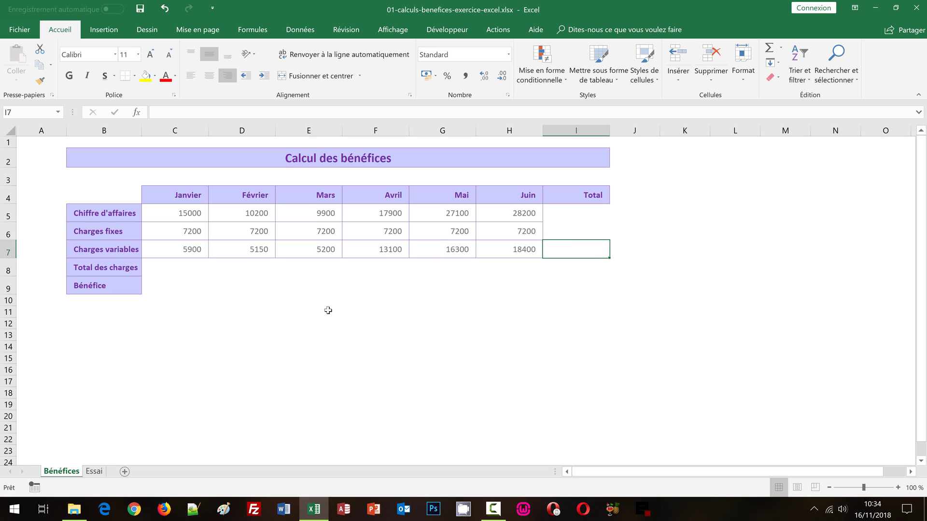
left_click(180, 288)
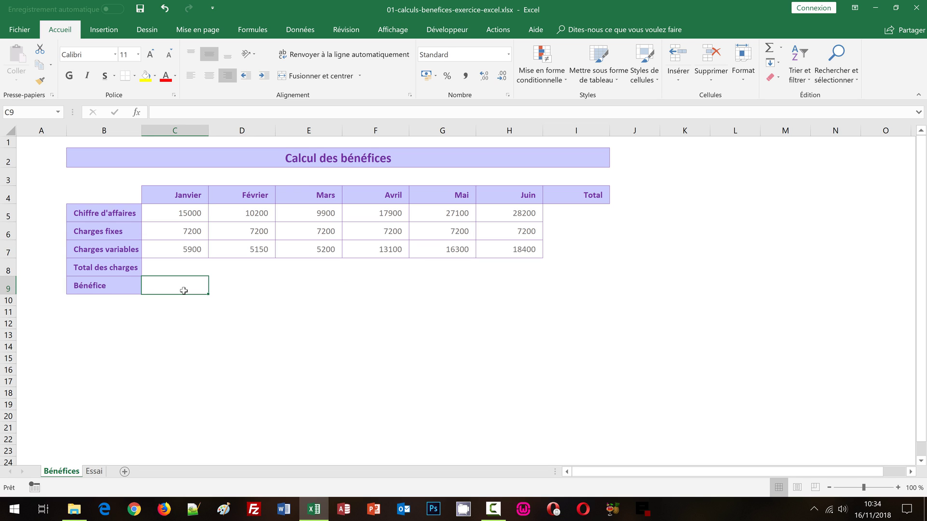
left_click(244, 288)
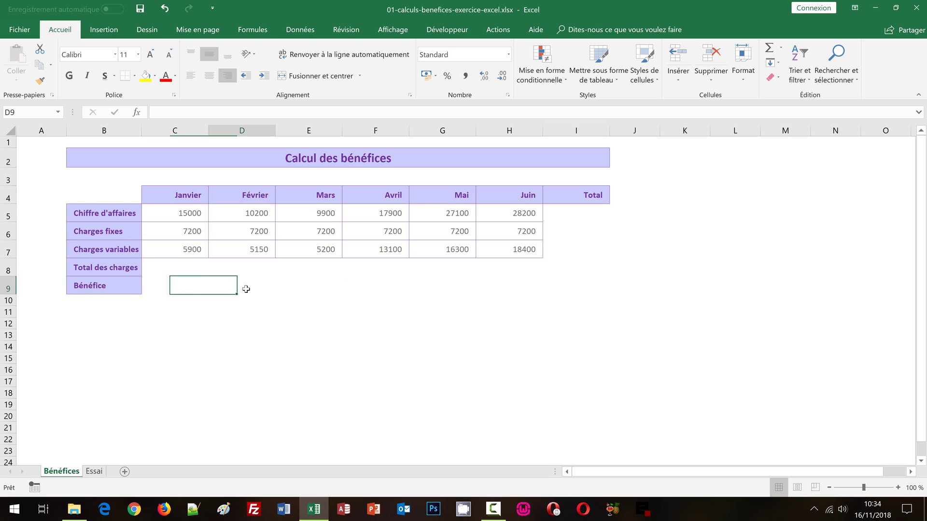
left_click(325, 290)
left_click(398, 290)
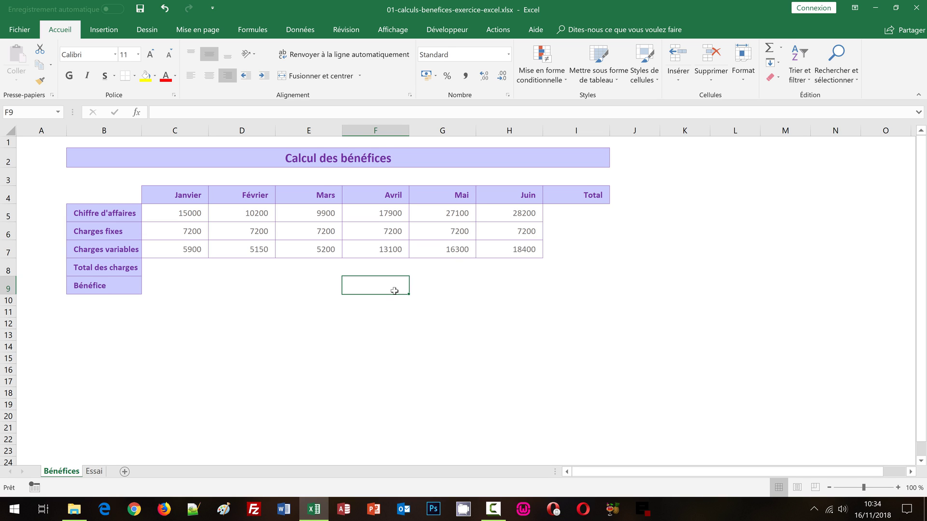
Calculate January's Total des charges in cell C8 with the formula =C6+C7, keeping the cell selected
left_click(166, 270)
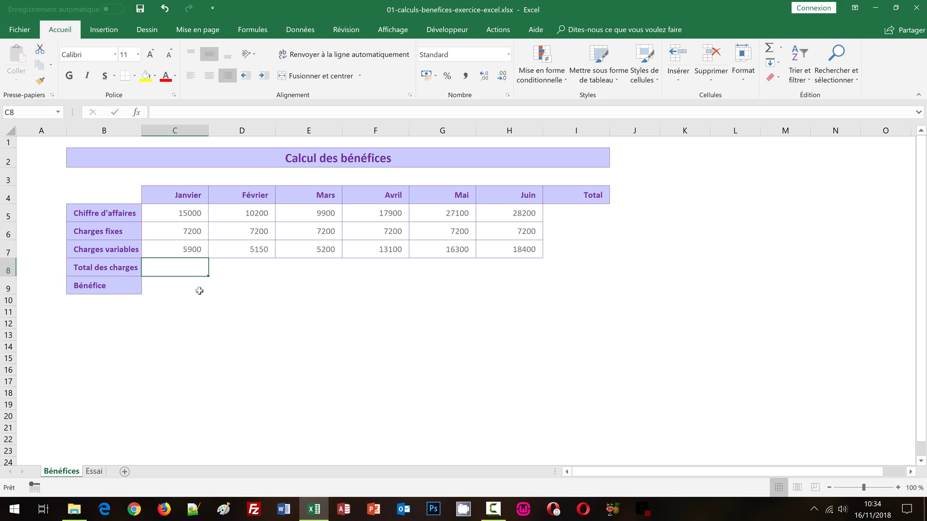
left_click(227, 312)
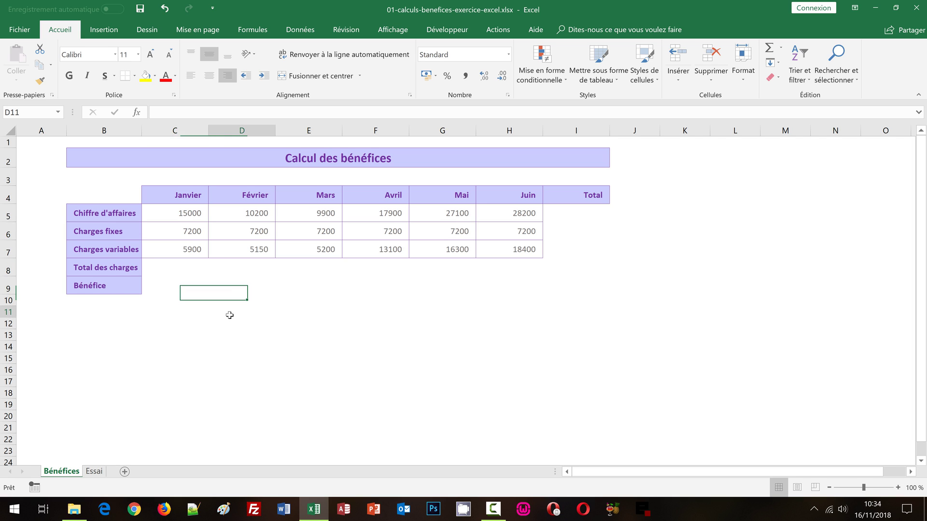
left_click(186, 267)
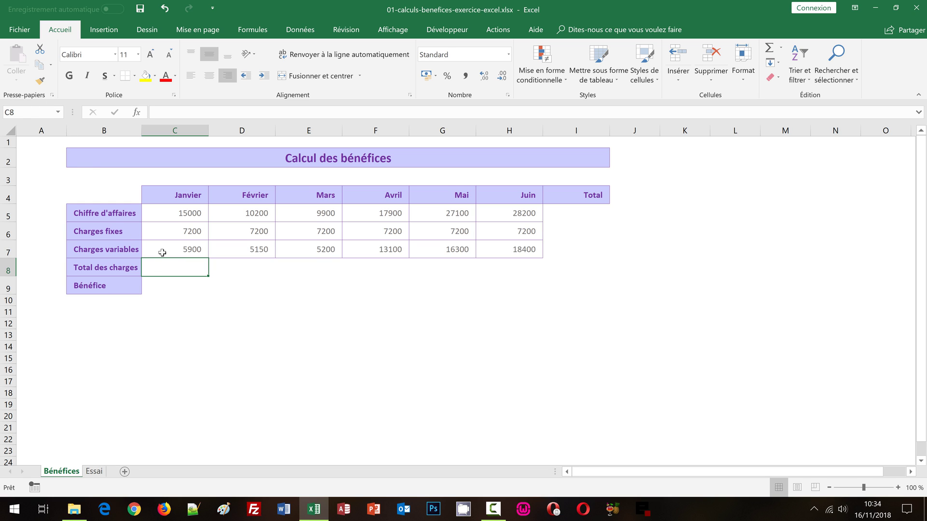
type("=")
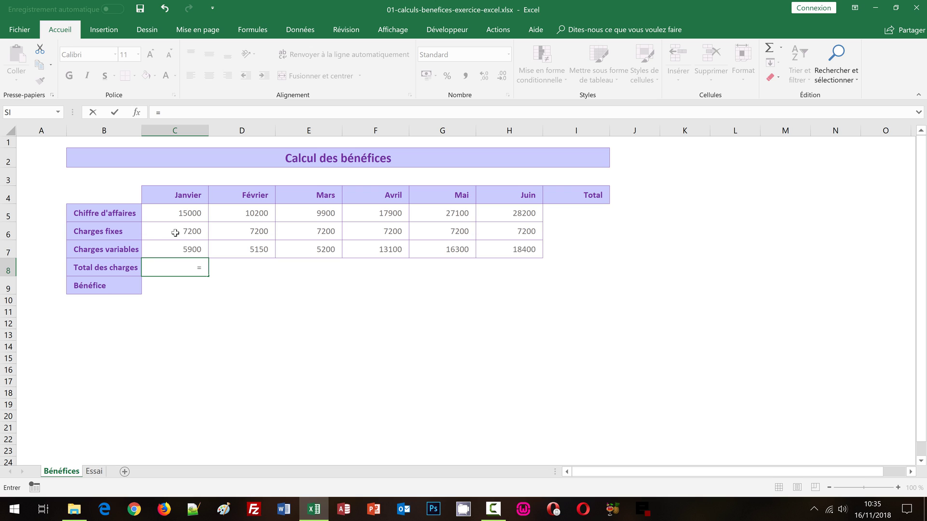
left_click(175, 233)
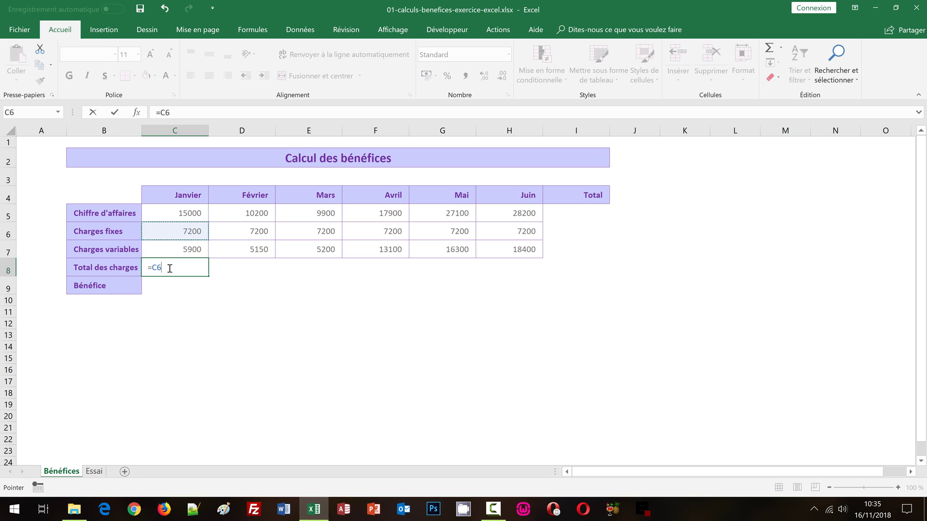
type("+")
left_click(175, 251)
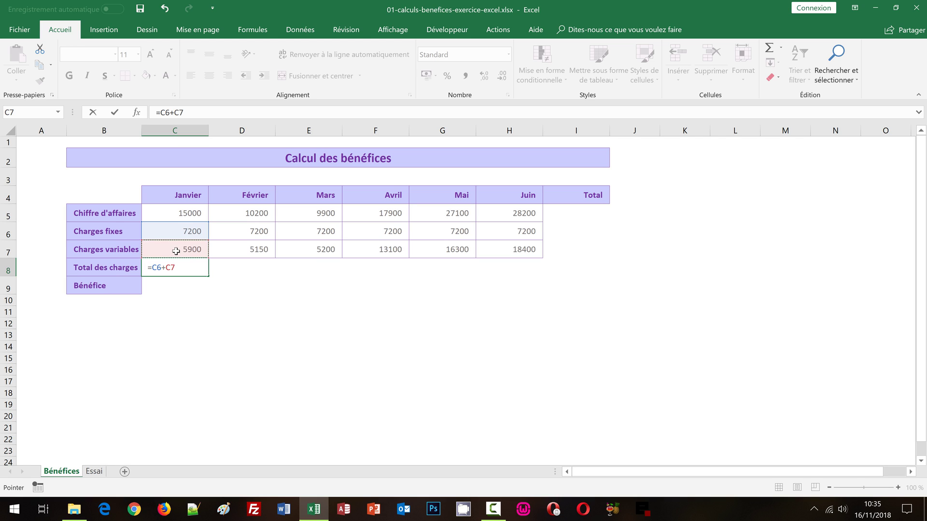
key("Return")
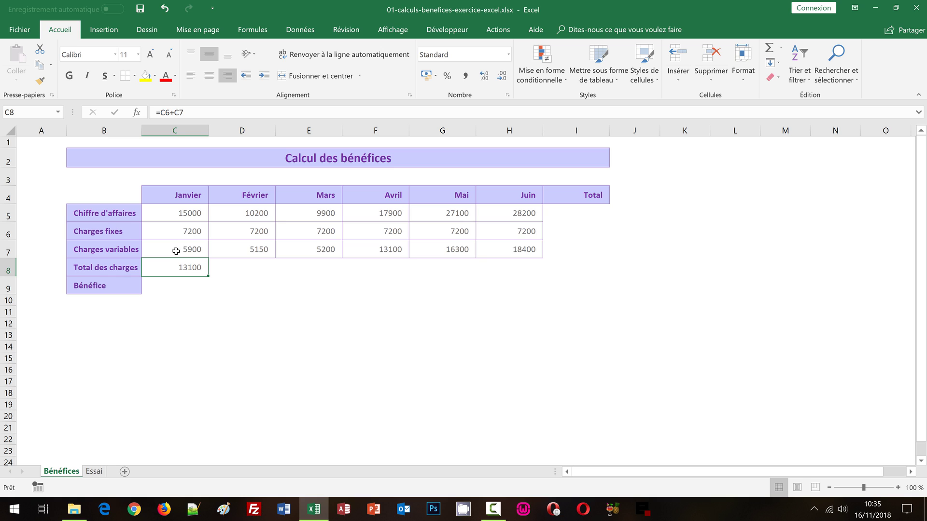
Inspect the formula in C8, and set January's Charges variables in C7 to 5700 to test its recalculation
left_click(173, 285)
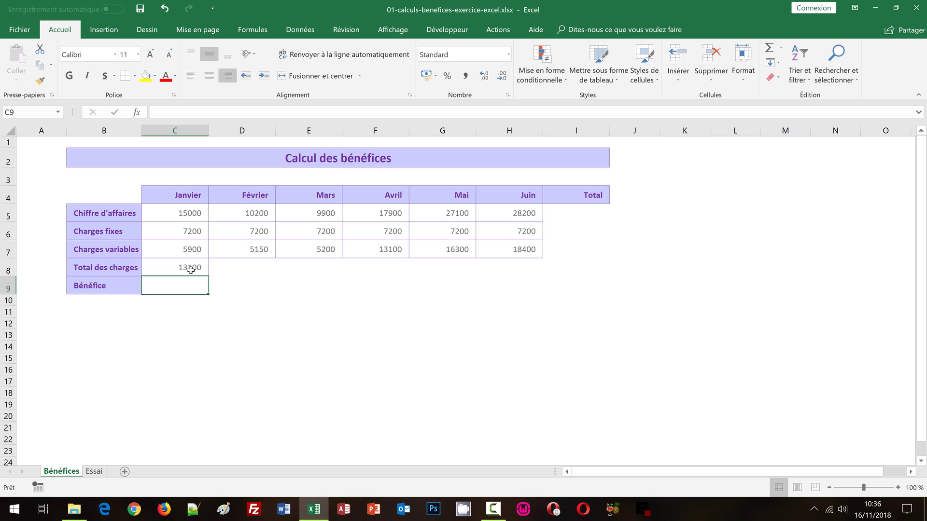
left_click(190, 273)
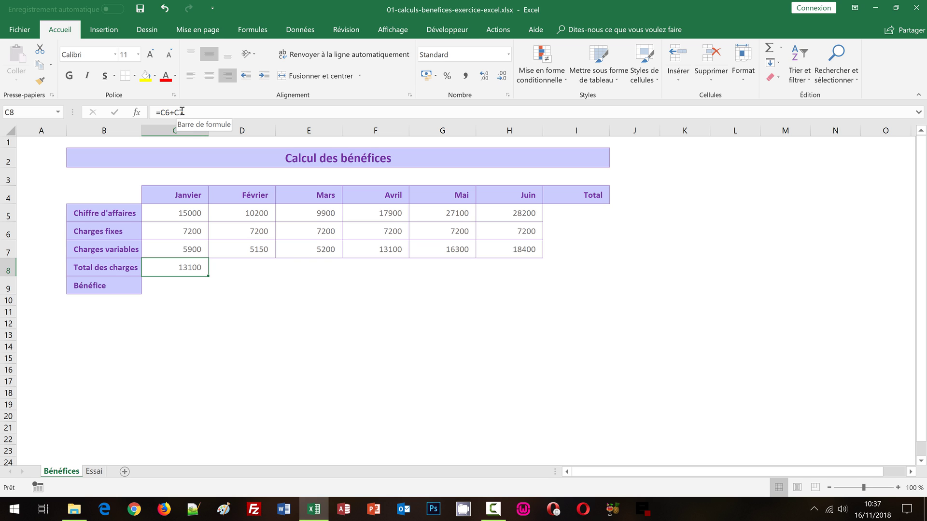
left_click(183, 250)
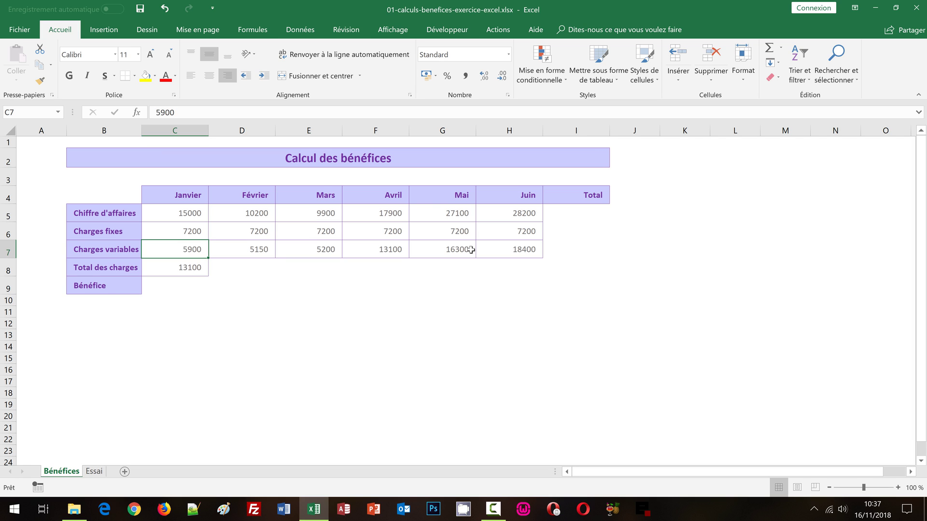
type("5700")
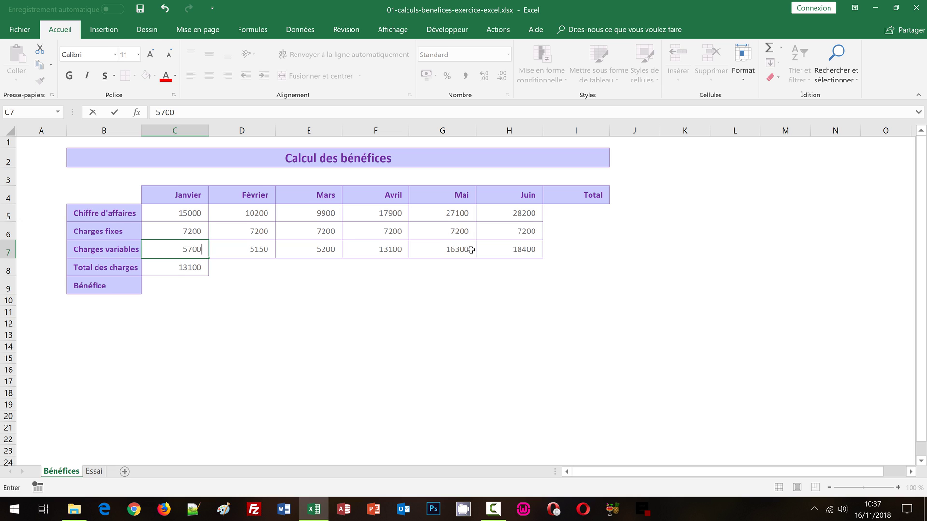
key("Return")
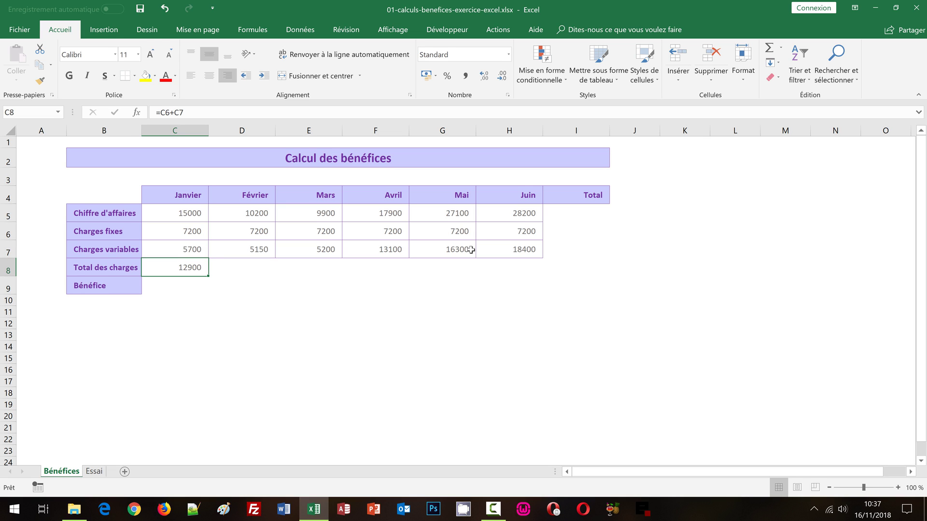